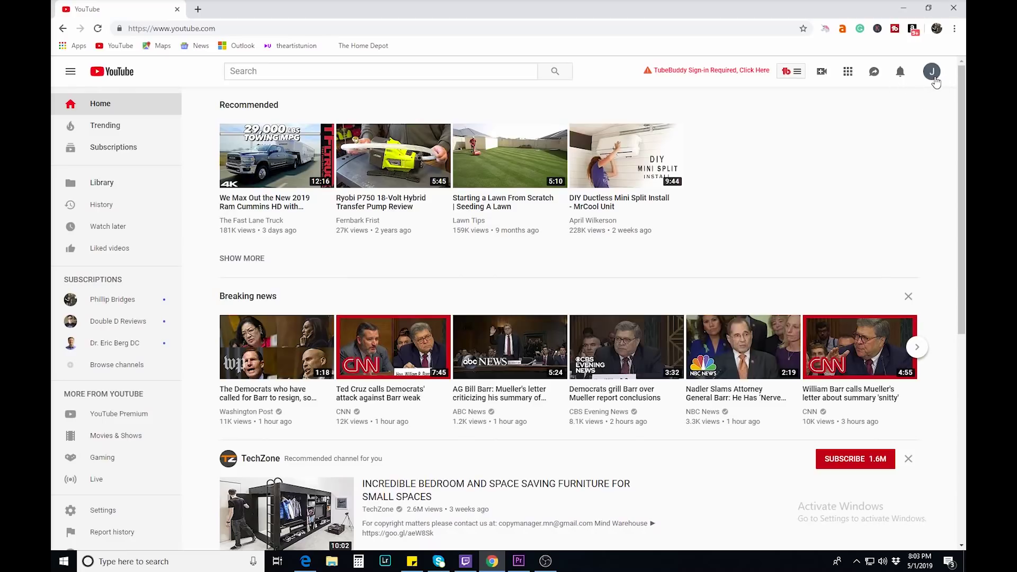
Start a new video upload from the Create menu with privacy set to Private
{"action": "left_click", "coordinate": [933, 74]}
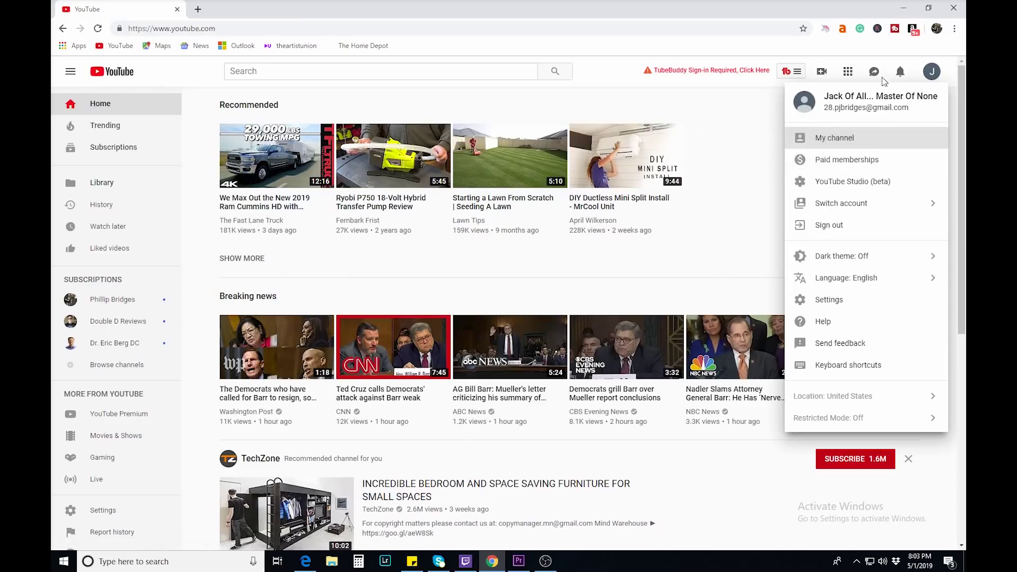
{"action": "left_click", "coordinate": [822, 72]}
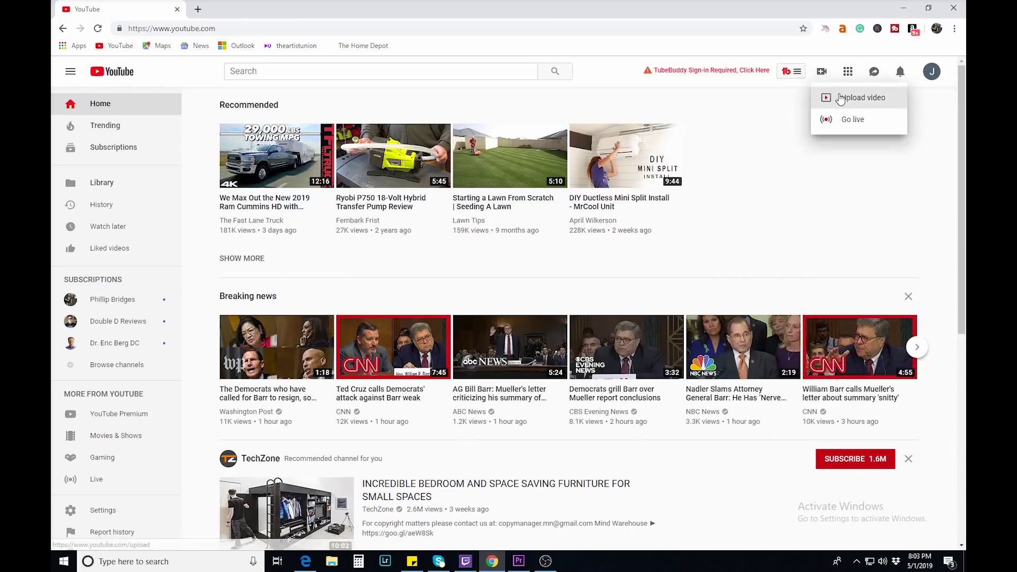
{"action": "left_click", "coordinate": [854, 98]}
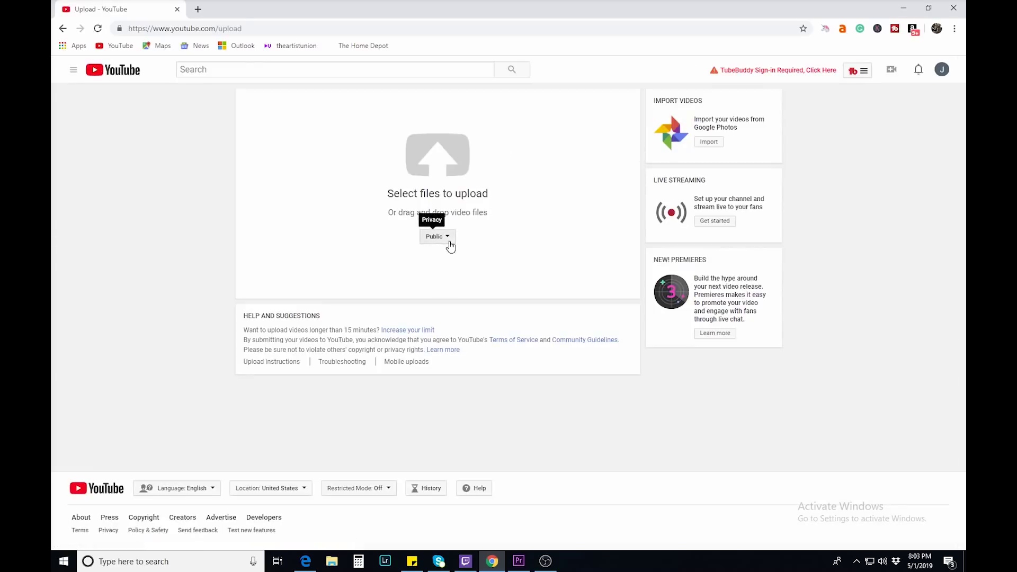
{"action": "left_click", "coordinate": [437, 236]}
{"action": "left_click", "coordinate": [450, 282]}
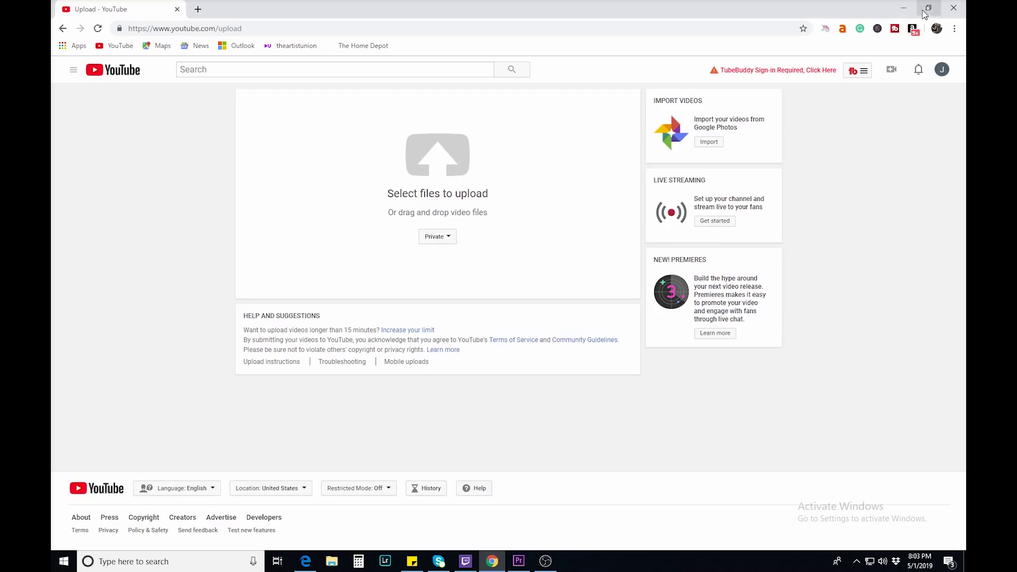
Upload the MOVI0003 video by dragging it from the desktop onto the upload area
{"action": "left_click", "coordinate": [928, 9]}
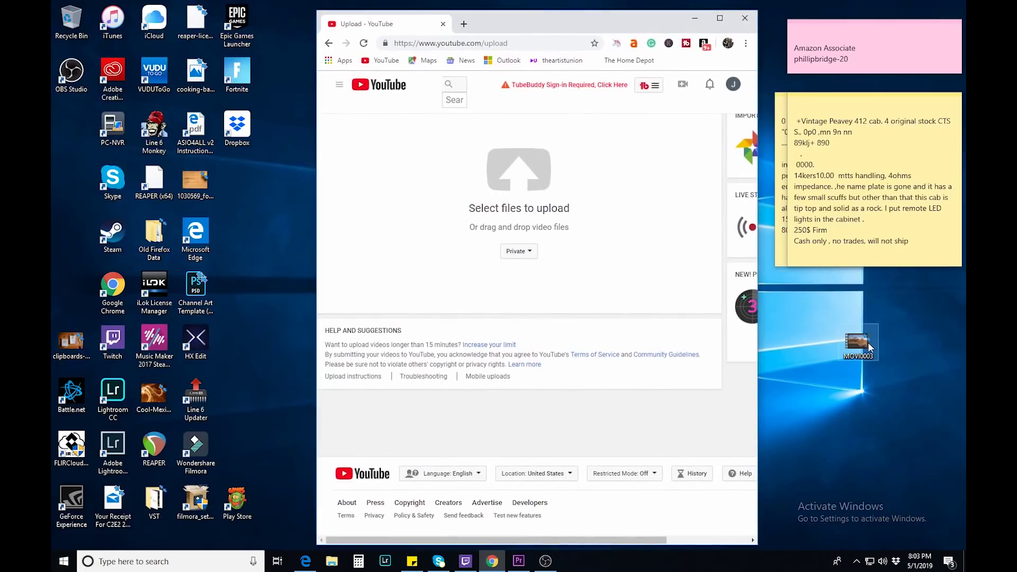
{"action": "left_click_drag", "start_coordinate": [858, 343], "coordinate": [518, 209]}
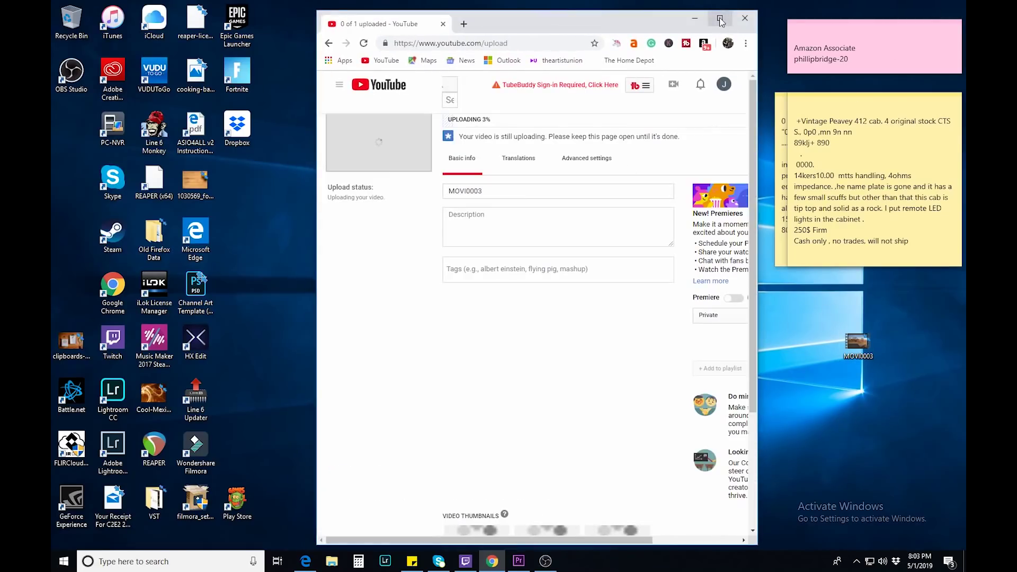
{"action": "left_click", "coordinate": [721, 22]}
{"action": "scroll", "coordinate": [434, 348], "scroll_direction": "down", "scroll_amount": 3}
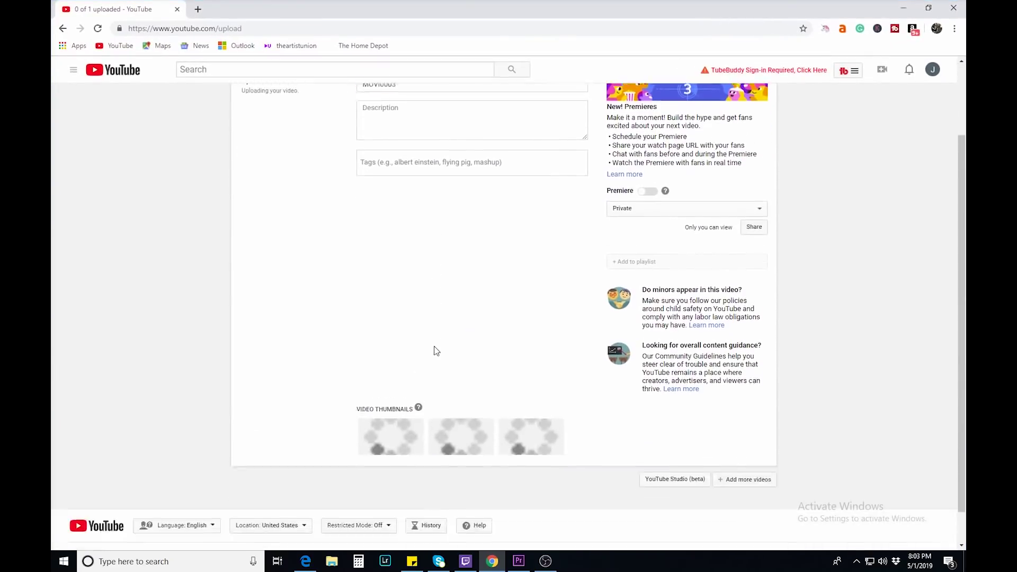
{"action": "scroll", "coordinate": [435, 349], "scroll_direction": "down", "scroll_amount": 1}
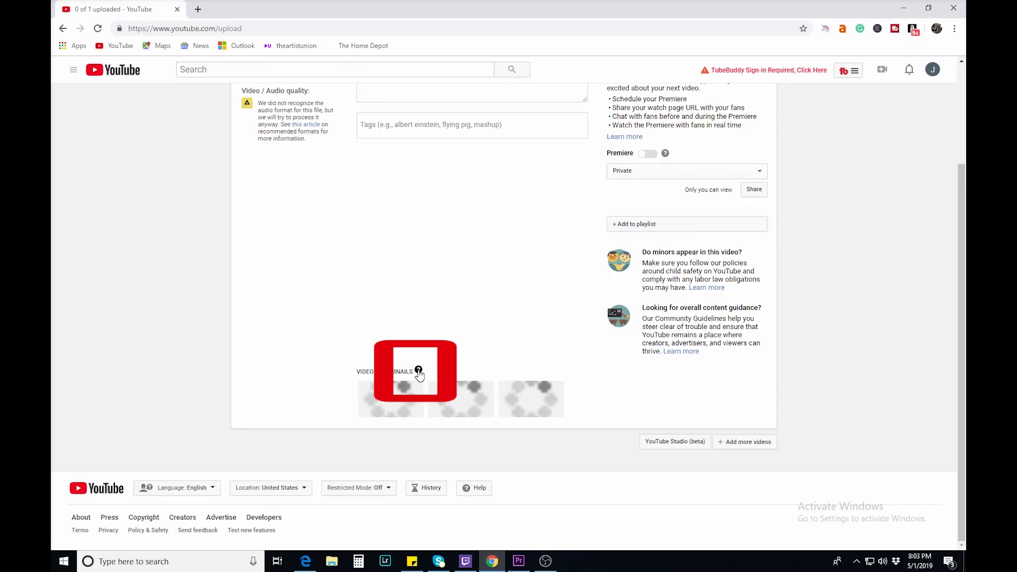
Read the Video Thumbnails help note and follow its 'verified' link to verify the account
{"action": "left_click", "coordinate": [419, 371]}
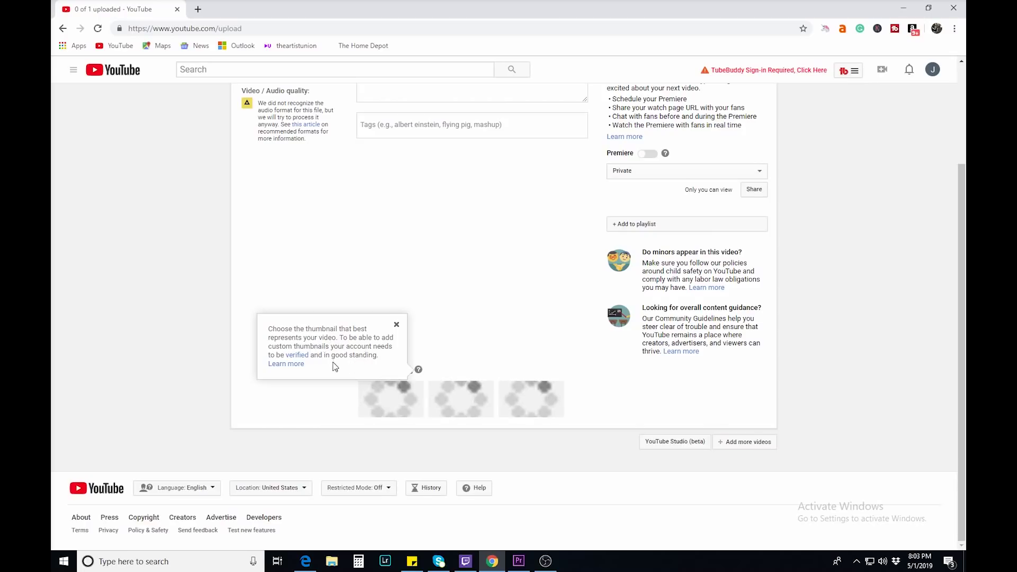
{"action": "left_click", "coordinate": [300, 360]}
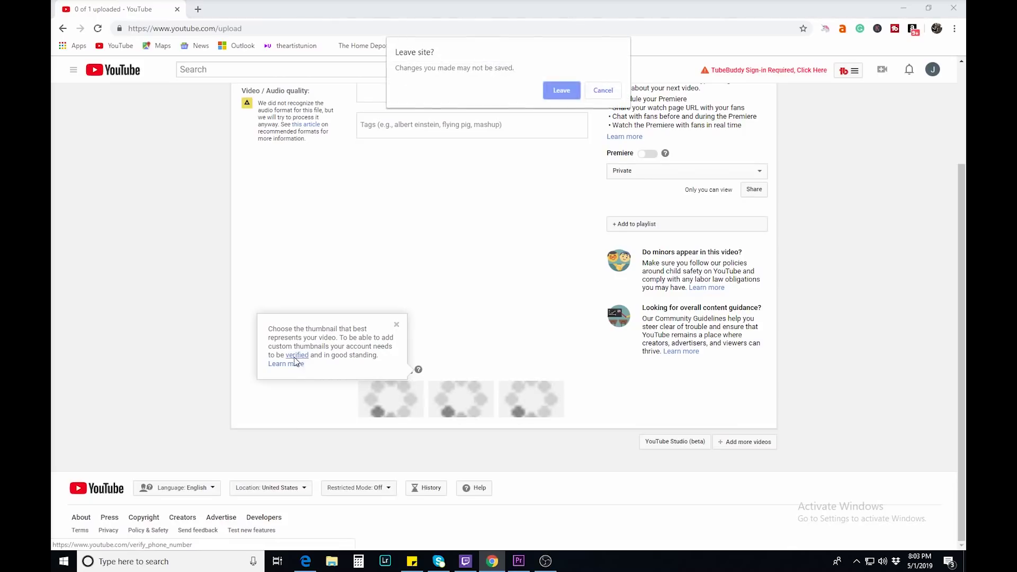
Confirm leaving the upload page to reach the account verification step 1 page
{"action": "left_click", "coordinate": [567, 92]}
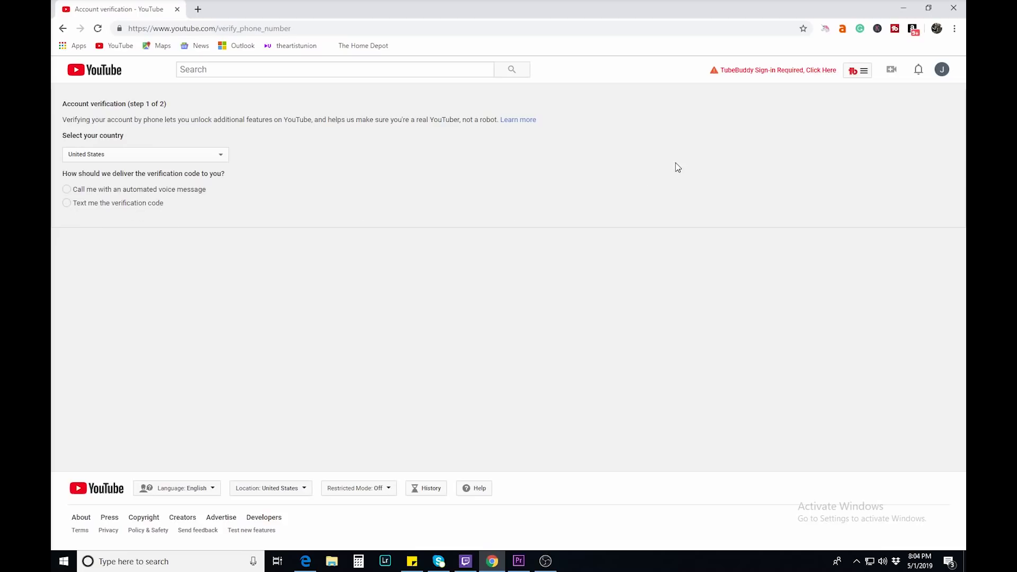
Switch to the other, already verified YouTube account
{"action": "left_click", "coordinate": [942, 70]}
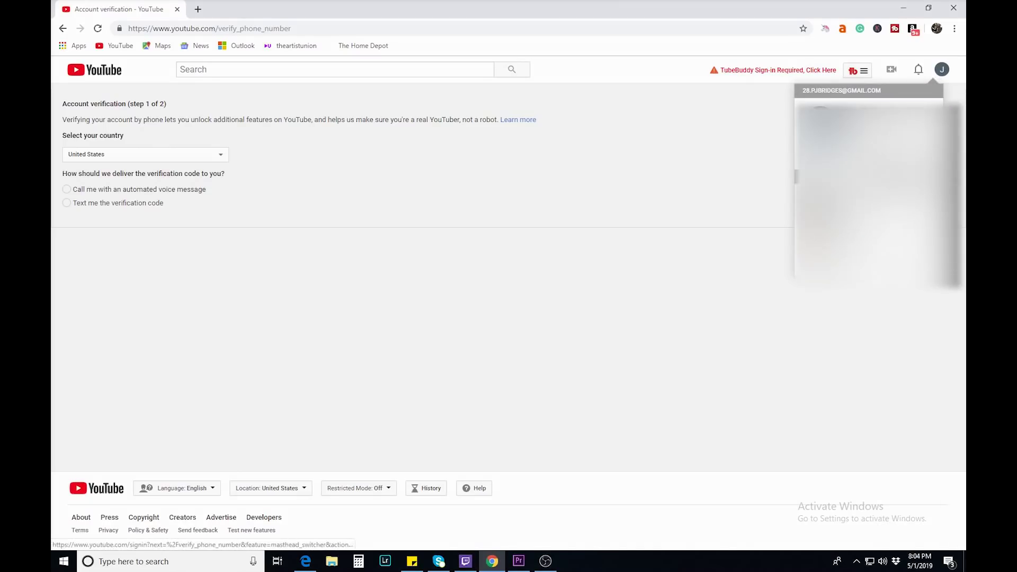
{"action": "left_click", "coordinate": [866, 175]}
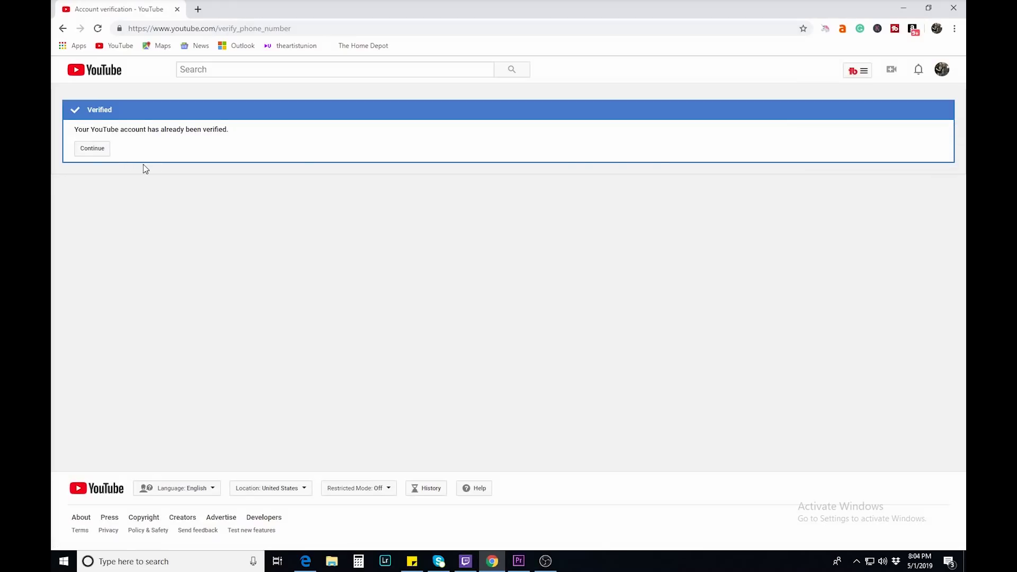
Continue to Creator Studio's Status and Features page and check Custom thumbnails is Enabled
{"action": "left_click", "coordinate": [92, 151]}
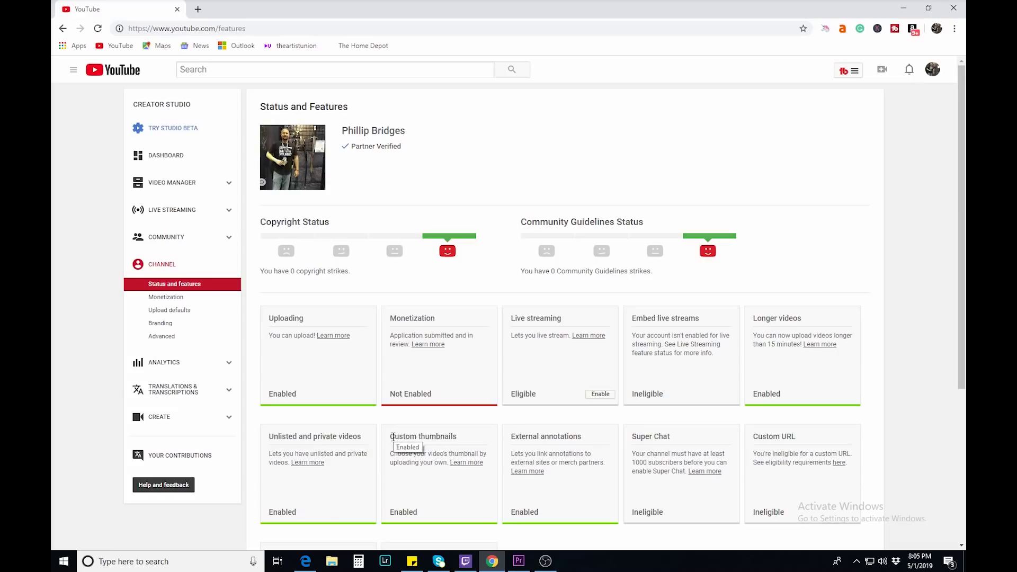
{"action": "left_click_drag", "start_coordinate": [390, 436], "coordinate": [493, 440]}
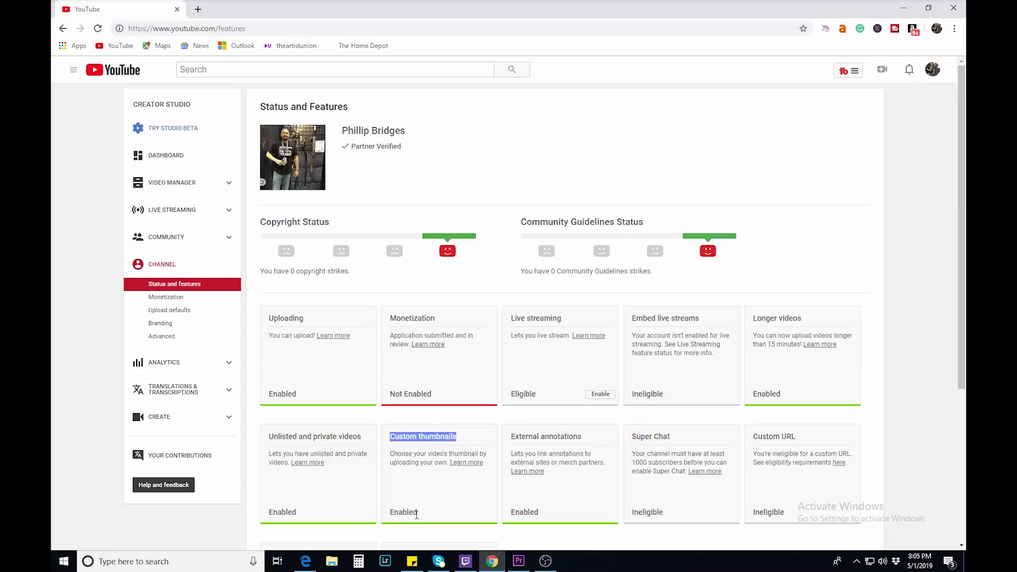
{"action": "left_click", "coordinate": [446, 502]}
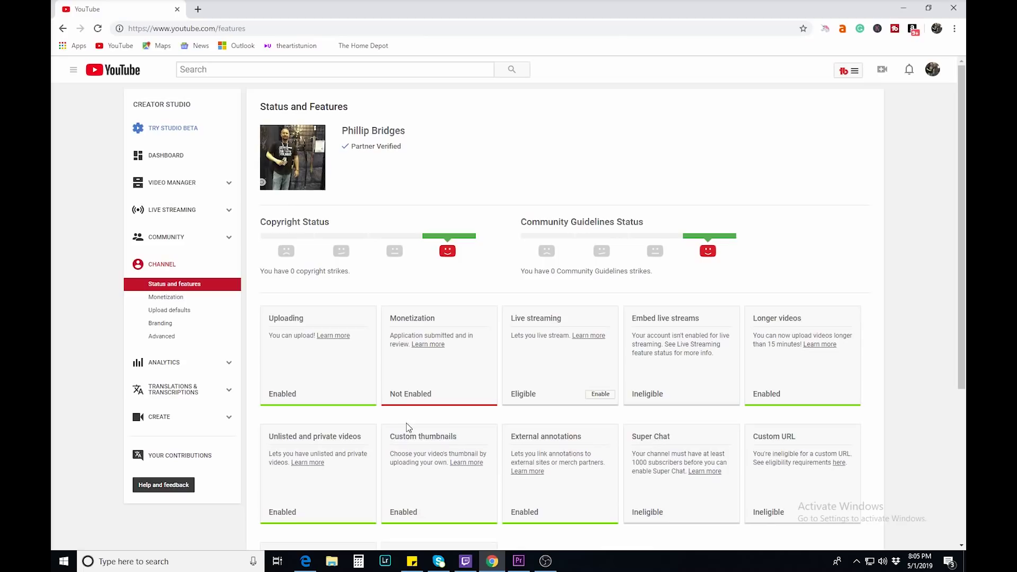